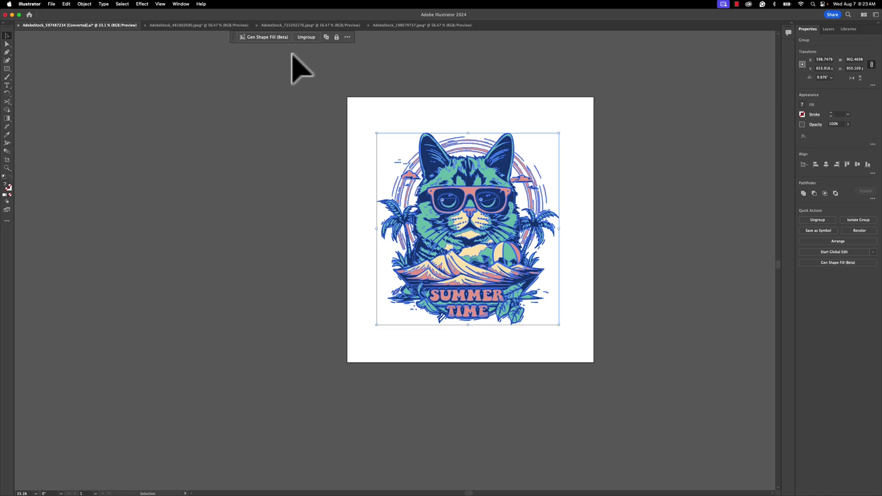
# Copy the Summer Time cat artwork and paste it into the hoodie photo document.
pyautogui.press('a')
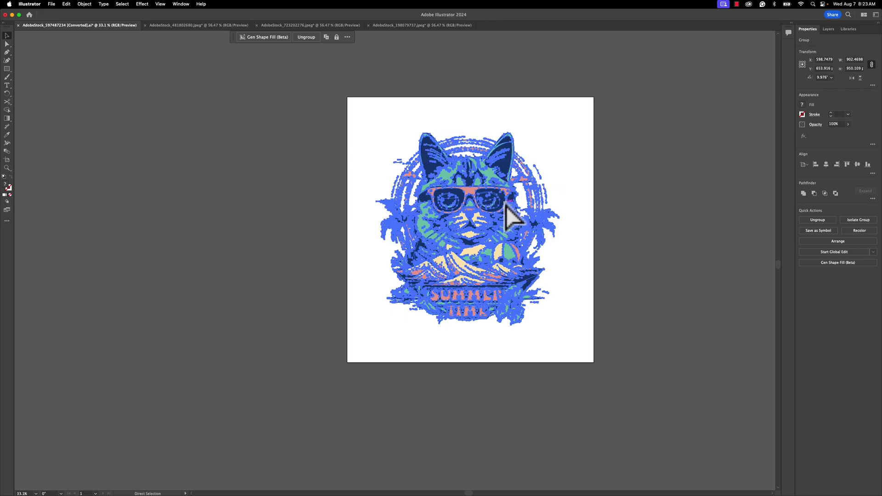
pyautogui.press('v')
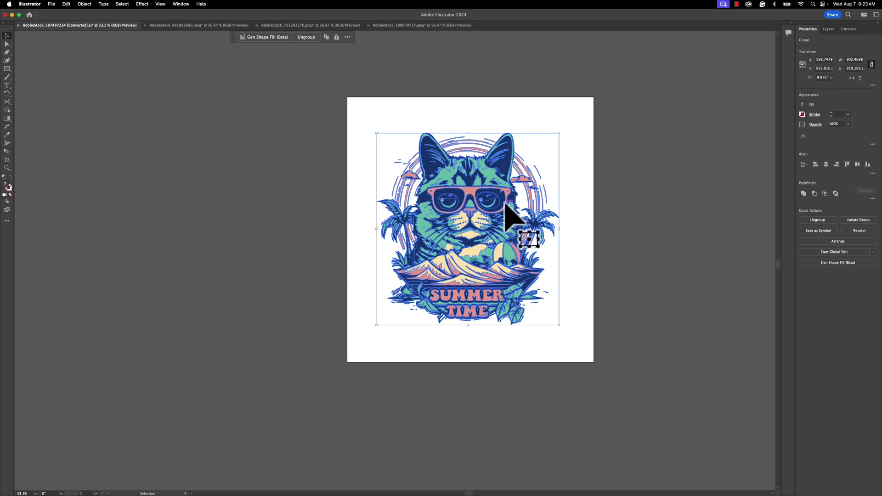
pyautogui.click(161, 26)
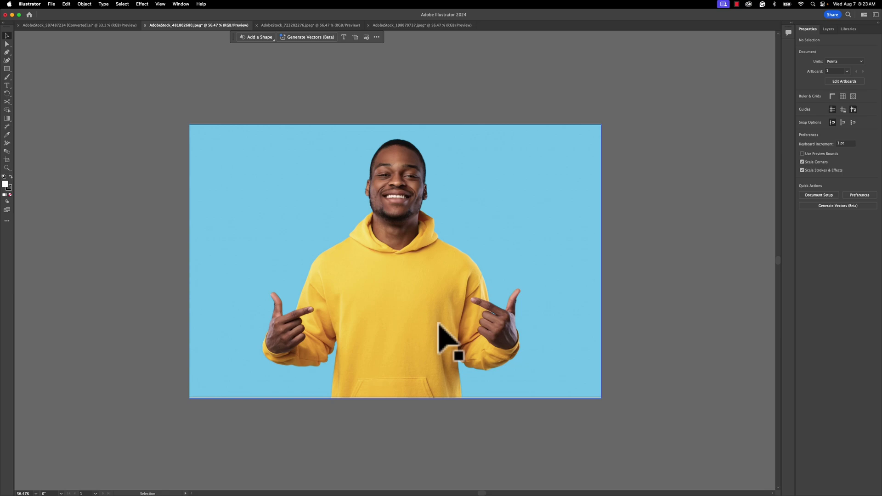
pyautogui.press('super+v')
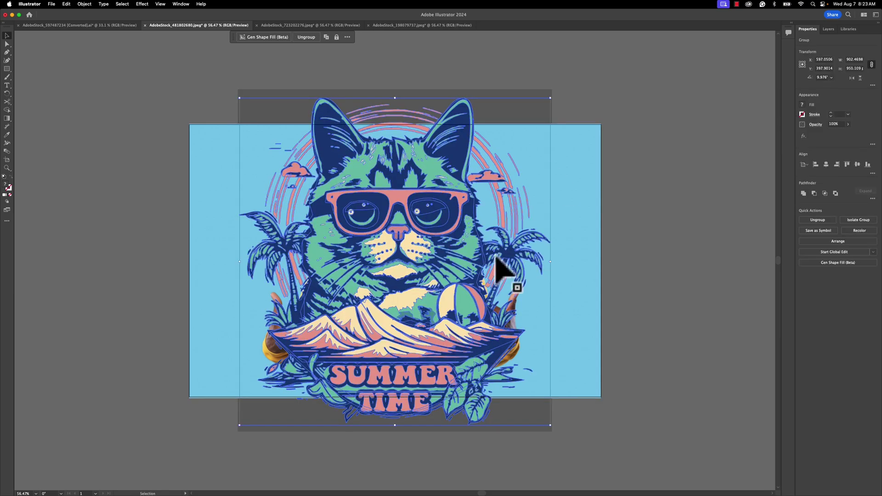
# Resize the pasted cat to about 281 × 296 pt and position it on the hoodie chest.
pyautogui.moveTo(551, 98); pyautogui.dragTo(334, 296)
pyautogui.moveTo(303, 340); pyautogui.dragTo(397, 333)
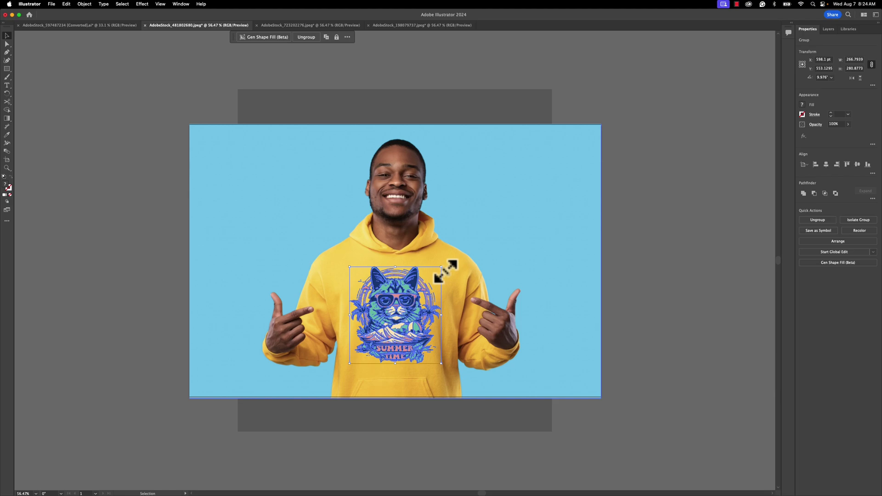
pyautogui.click(402, 295)
pyautogui.click(402, 295)
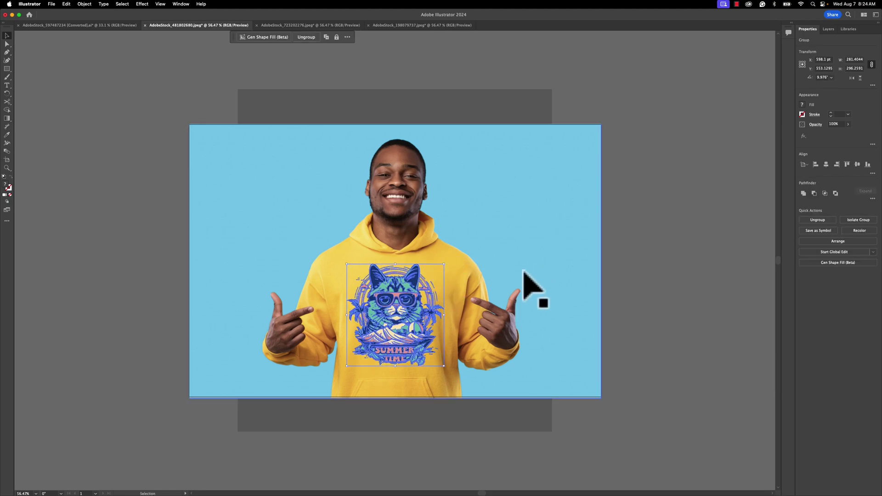
pyautogui.click(630, 240)
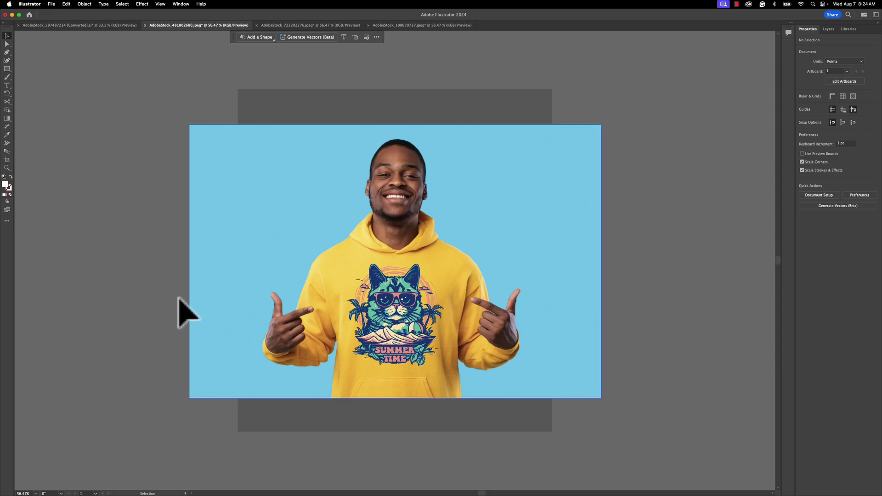
# Select the hoodie photo plus cat artwork and apply Object > Mockup (Beta) > Make.
pyautogui.click(228, 216)
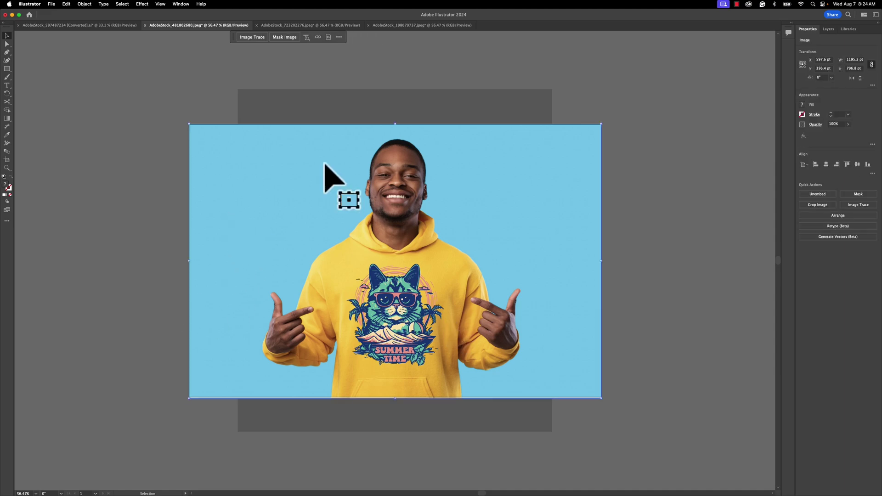
pyautogui.keyDown('shift'); pyautogui.click(399, 322); pyautogui.keyUp('shift')
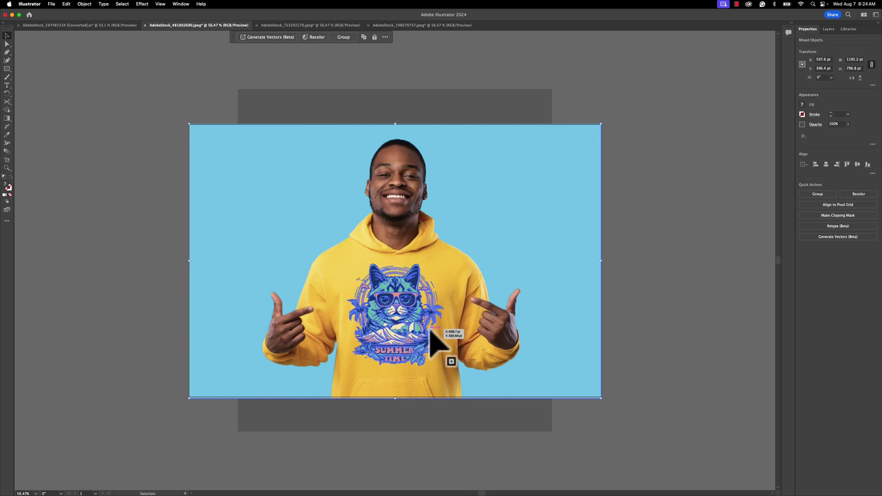
pyautogui.click(83, 5)
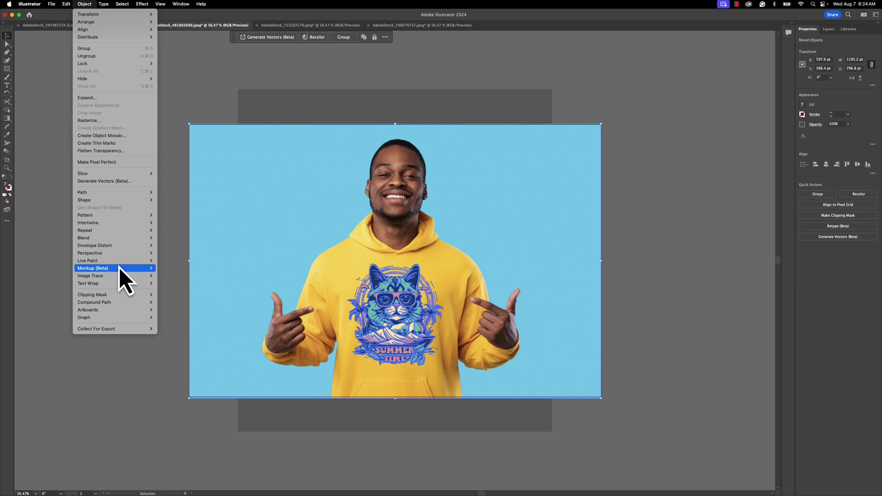
pyautogui.click(172, 271)
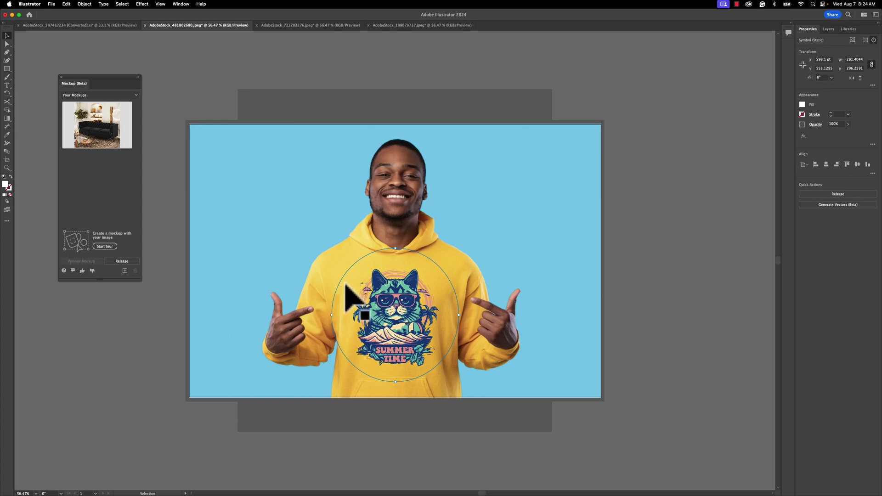
# Browse the Apparel mockup templates, then switch the template category to Branding Graphics.
pyautogui.click(103, 95)
pyautogui.click(95, 106)
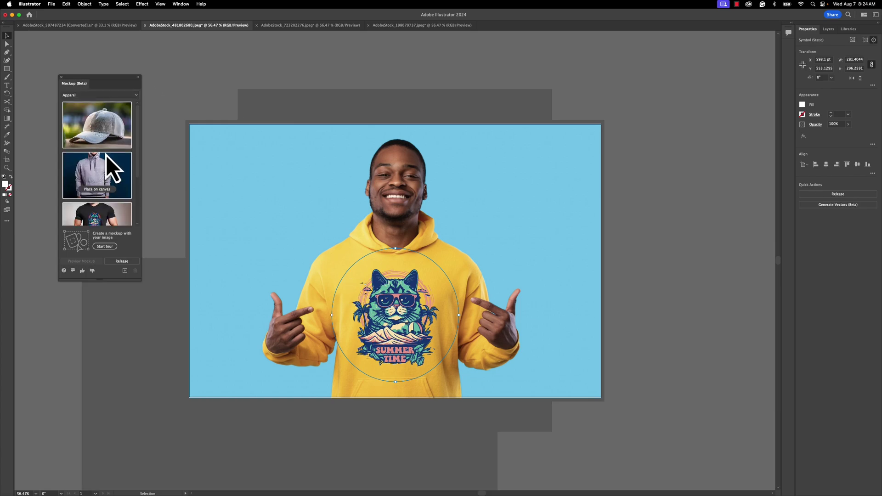
pyautogui.scroll(-2, 101, 195)
pyautogui.scroll(-2, 101, 195)
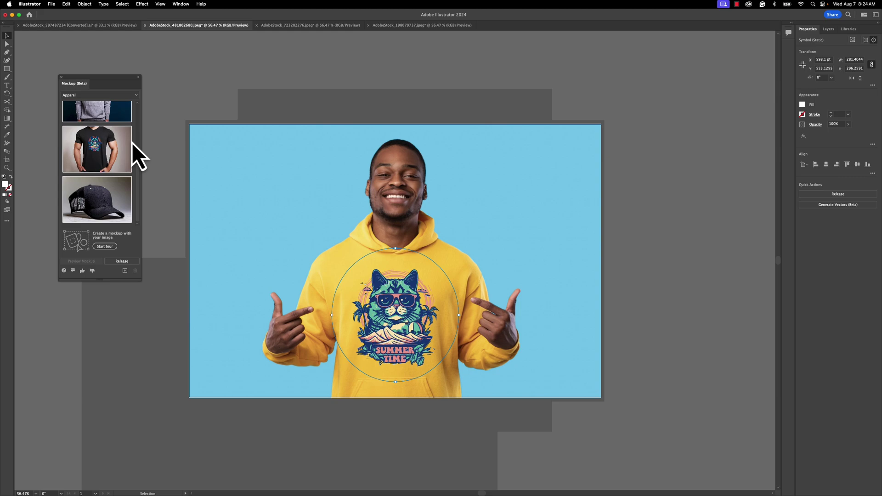
pyautogui.scroll(4, 102, 136)
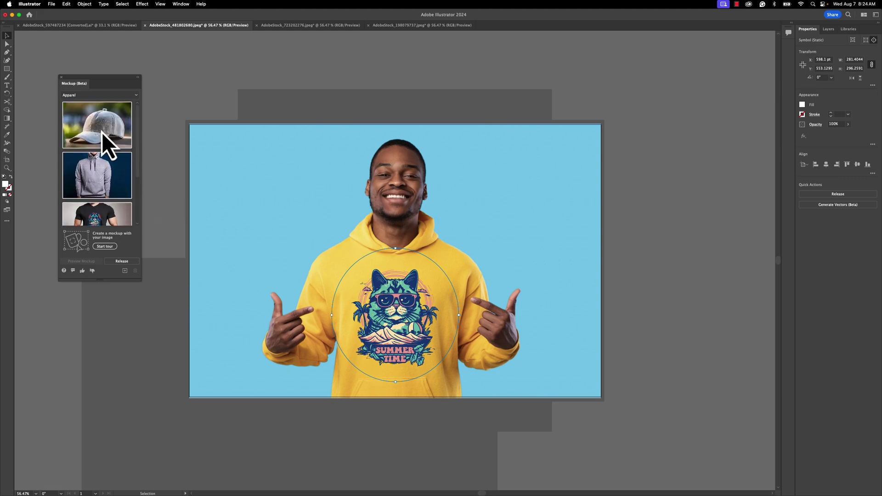
pyautogui.click(88, 95)
pyautogui.click(84, 112)
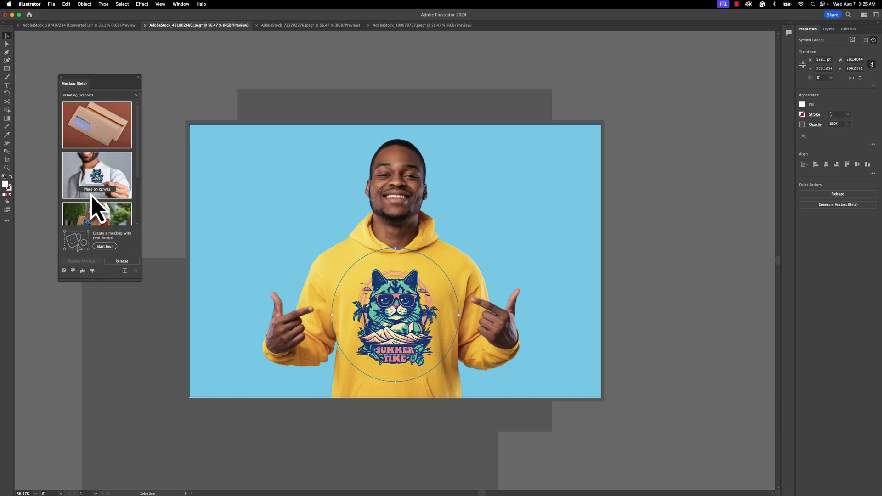
pyautogui.scroll(-3, 101, 188)
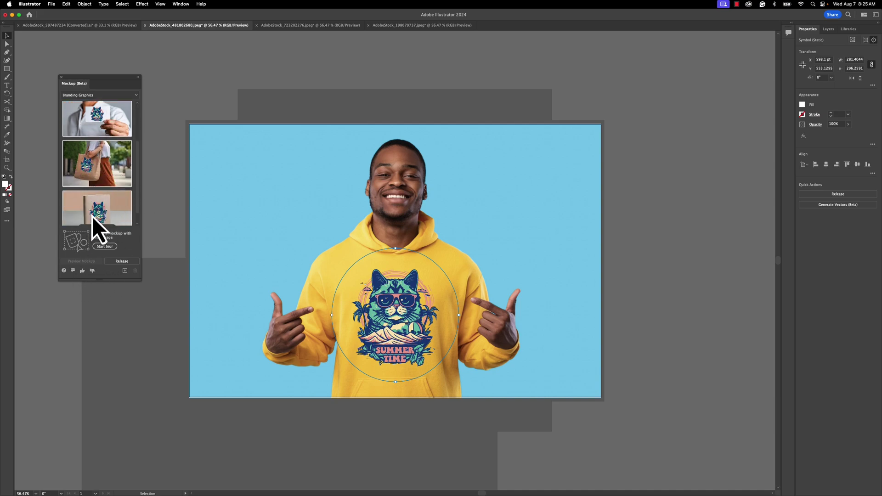
# Widen the cat design to about 308 × 296 pt and shift it slightly lower on the chest.
pyautogui.moveTo(112, 214); pyautogui.dragTo(434, 266)
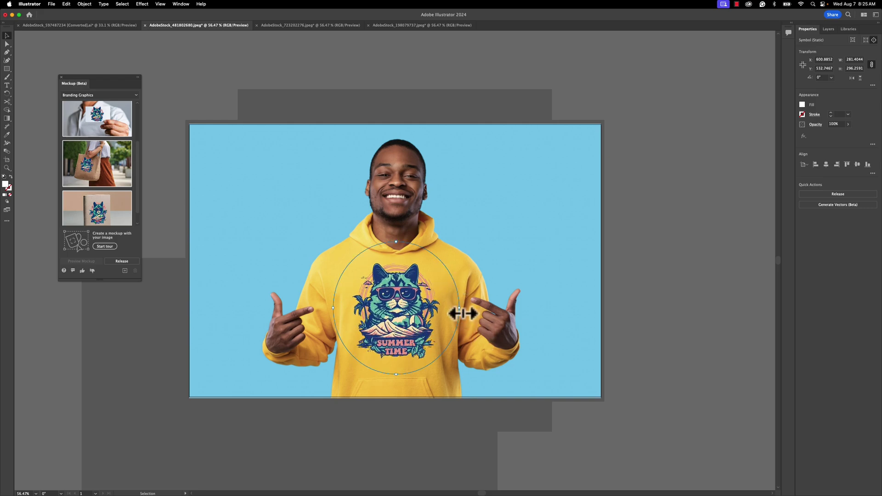
pyautogui.moveTo(456, 311)
pyautogui.mouseDown()
pyautogui.moveTo(445, 314)
pyautogui.moveTo(479, 309)
pyautogui.moveTo(469, 309)
pyautogui.mouseUp()
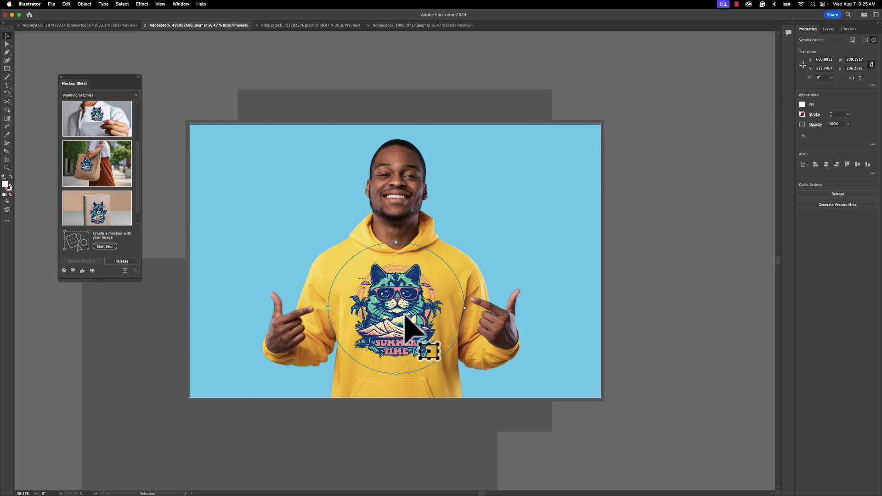
pyautogui.moveTo(413, 339); pyautogui.dragTo(427, 344)
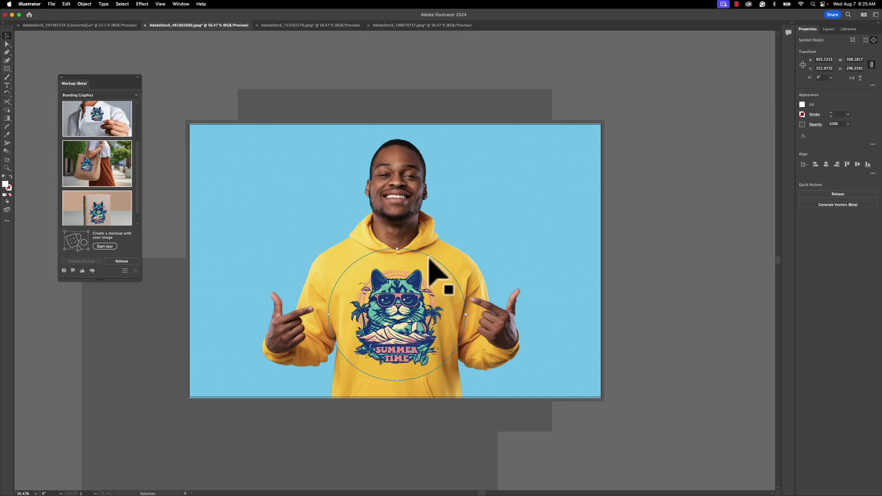
# Set the hoodie cat design's blend mode to Multiply with 65% opacity.
pyautogui.click(816, 125)
pyautogui.click(774, 138)
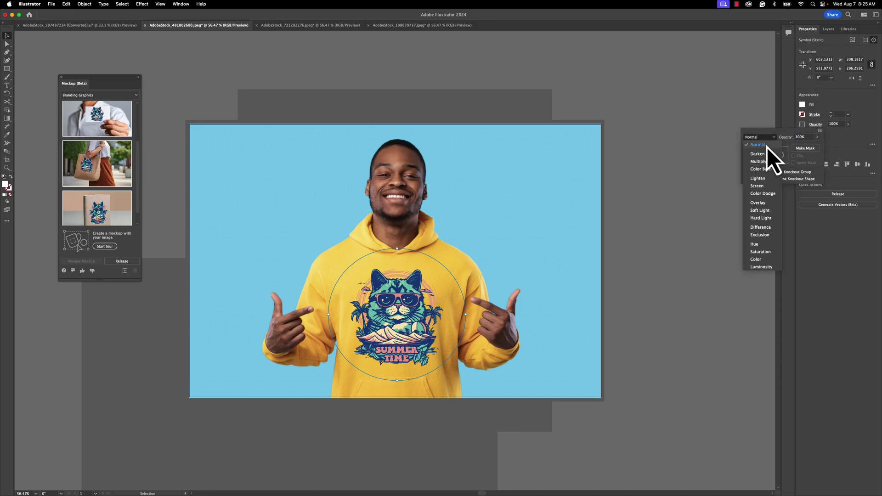
pyautogui.click(762, 170)
pyautogui.click(771, 137)
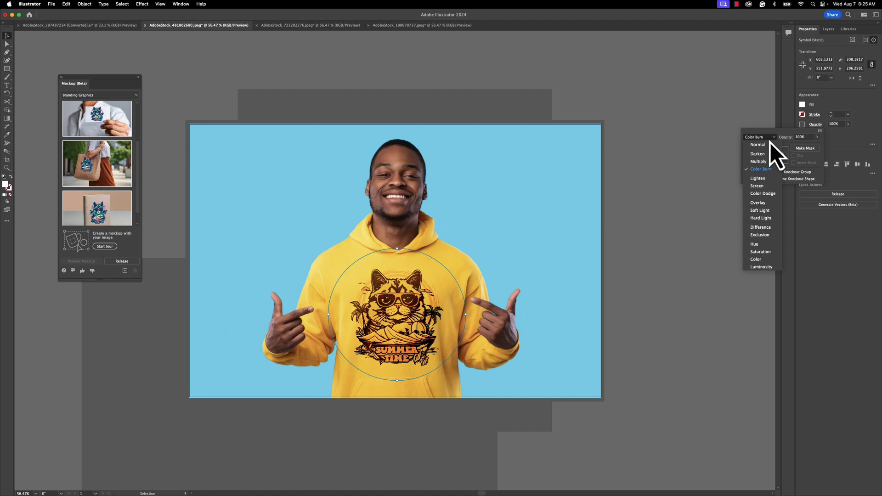
pyautogui.click(764, 162)
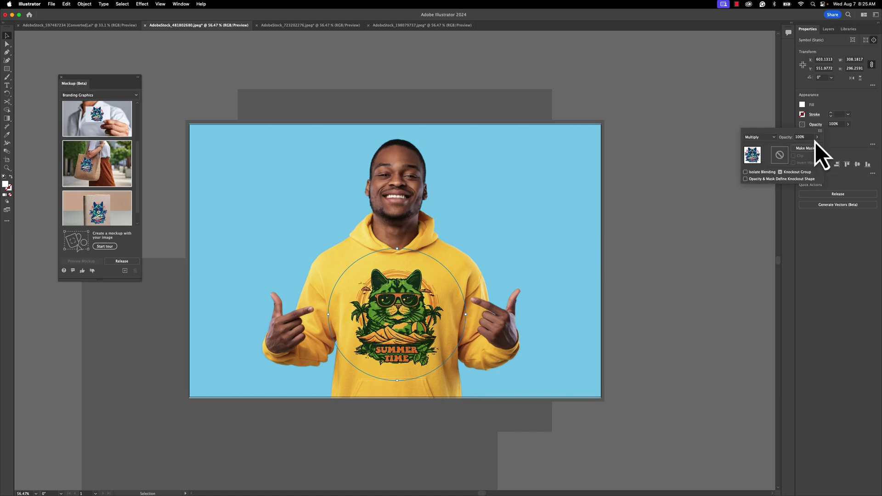
pyautogui.moveTo(814, 147); pyautogui.dragTo(809, 148)
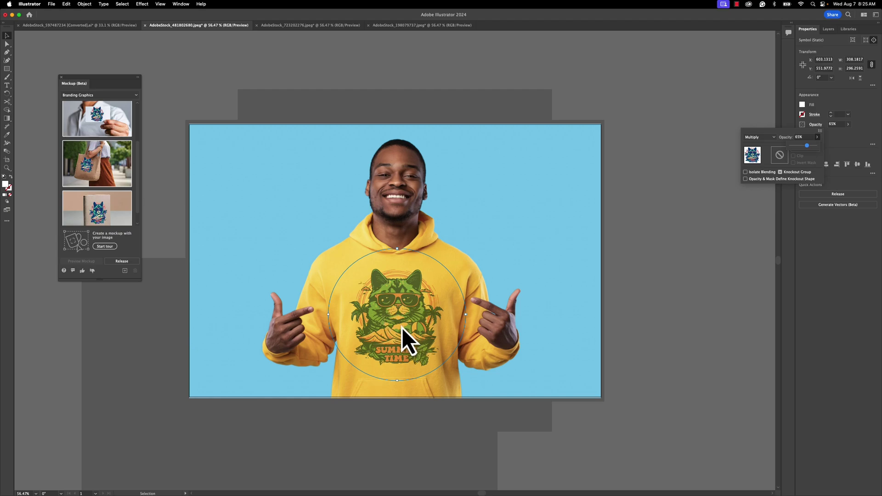
# Open the AdobeStock_723202276.jpeg room photo and select it together with the cat artwork.
pyautogui.click(302, 27)
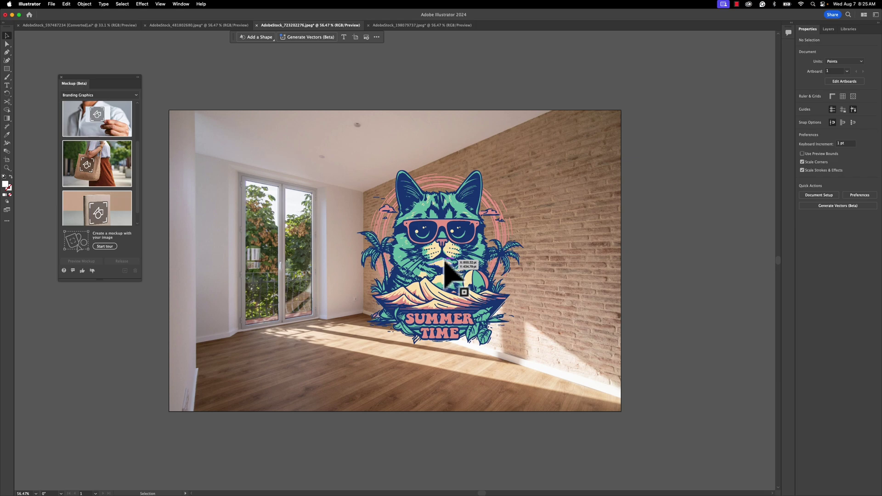
pyautogui.click(565, 178)
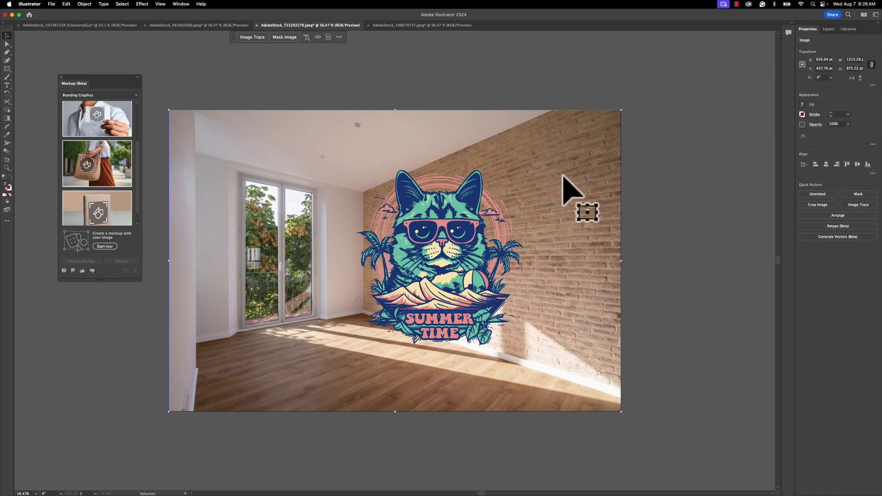
pyautogui.keyDown('shift'); pyautogui.click(427, 266); pyautogui.keyUp('shift')
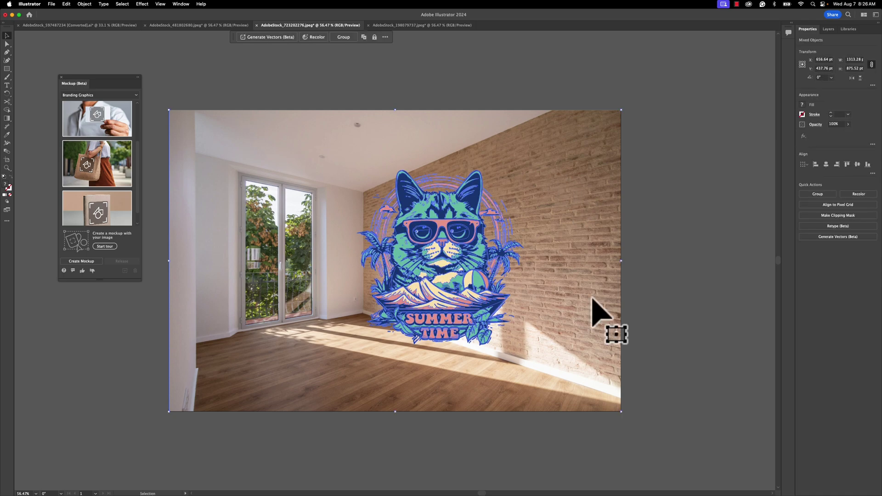
# Make a mockup of the cat on the room photo and narrow its warp area to about 345 × 372 pt.
pyautogui.click(84, 4)
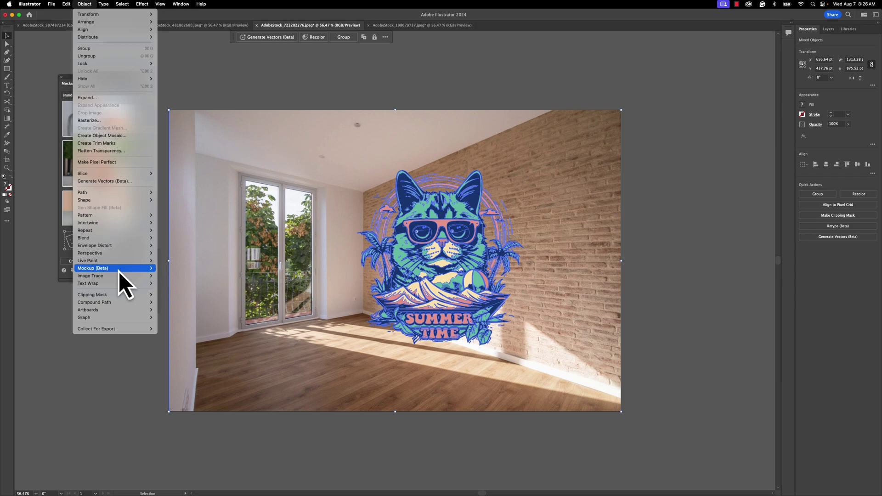
pyautogui.click(165, 270)
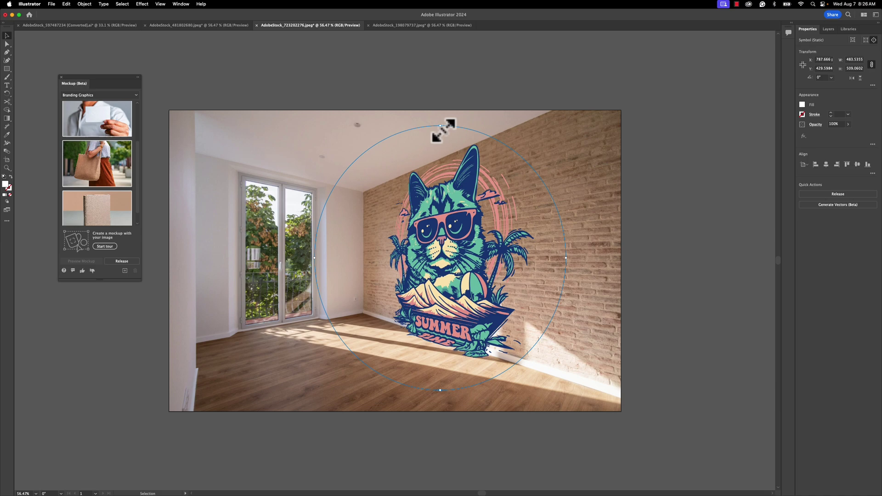
pyautogui.moveTo(441, 127); pyautogui.dragTo(416, 164)
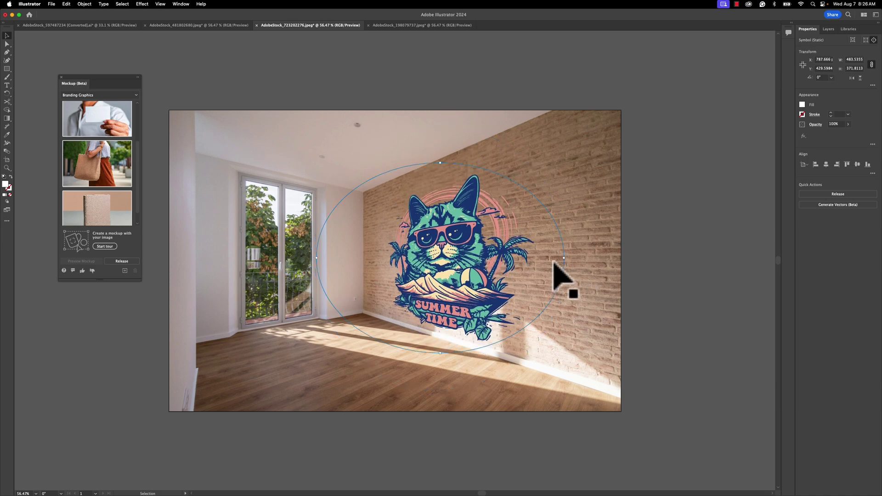
pyautogui.moveTo(564, 258); pyautogui.dragTo(528, 262)
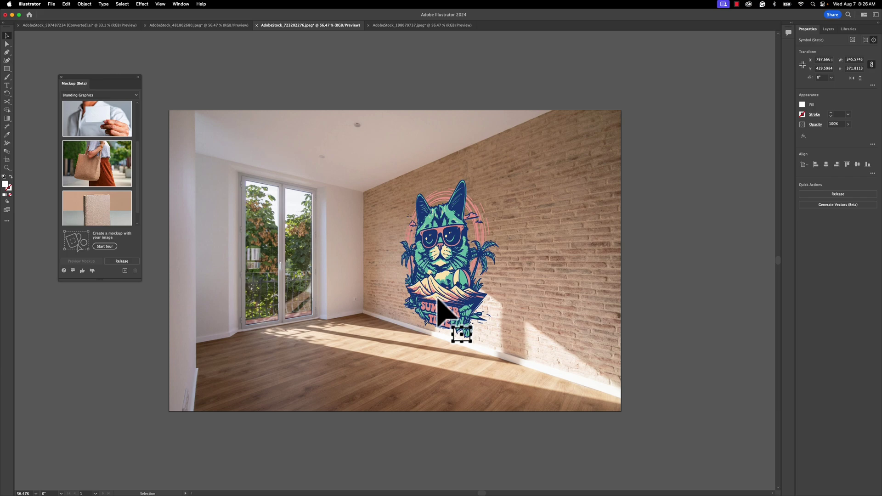
pyautogui.moveTo(438, 300); pyautogui.dragTo(199, 266)
# Move the cat back onto the brick wall, set Multiply blend mode, and tilt it slightly.
pyautogui.moveTo(458, 238); pyautogui.dragTo(480, 264)
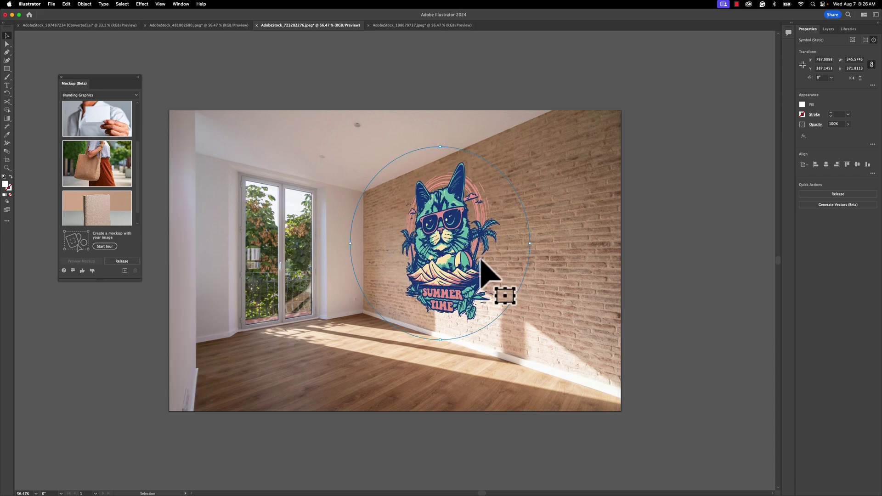
pyautogui.click(817, 126)
pyautogui.click(770, 141)
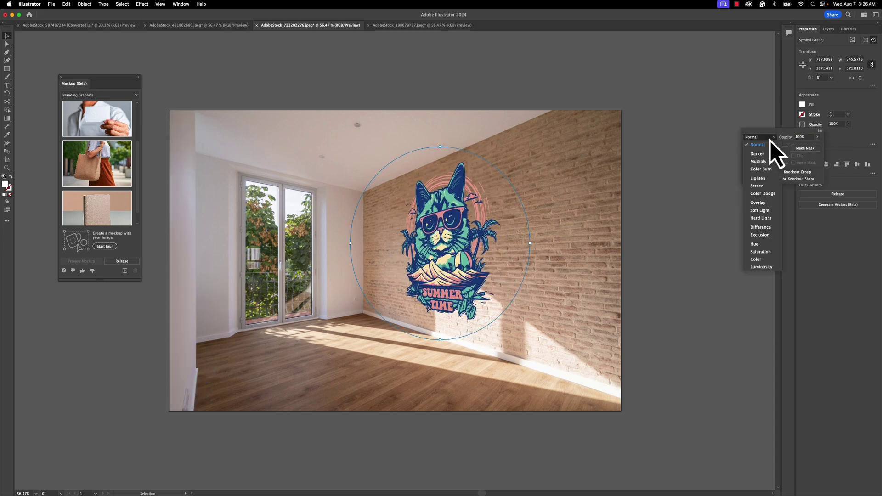
pyautogui.click(770, 164)
pyautogui.click(460, 234)
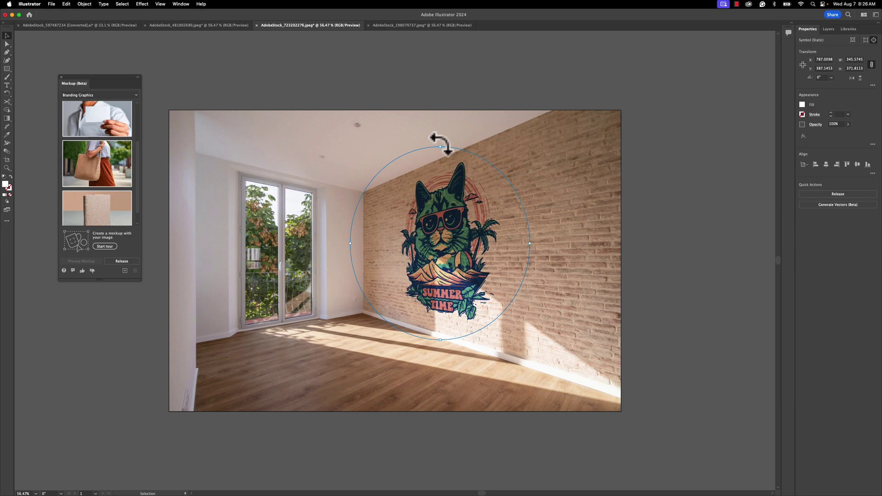
pyautogui.moveTo(455, 147); pyautogui.dragTo(424, 142)
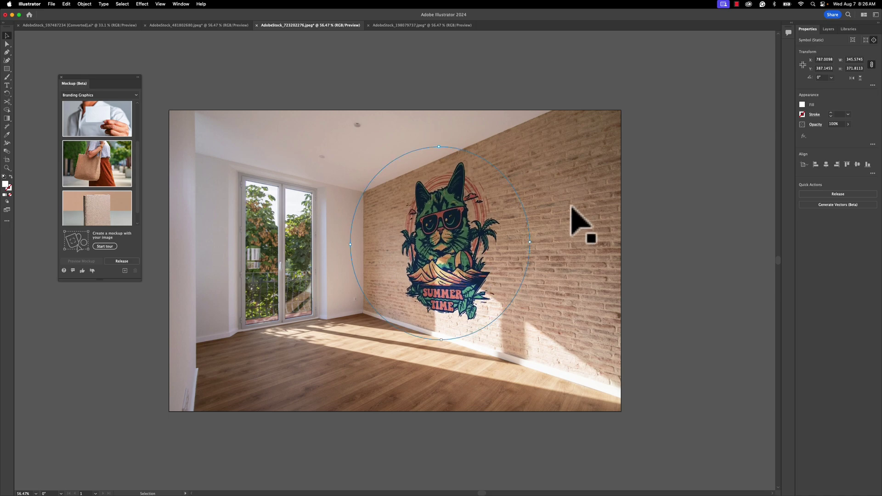
# In the AdobeStock_198079737 soda can document, nudge the cat artwork and set it to Multiply blend.
pyautogui.click(416, 27)
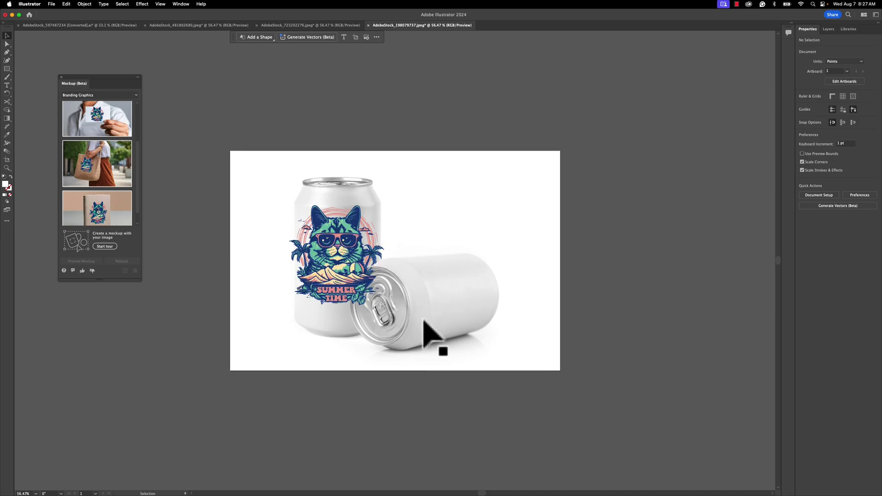
pyautogui.moveTo(334, 268)
pyautogui.mouseDown()
pyautogui.moveTo(237, 271)
pyautogui.moveTo(367, 281)
pyautogui.moveTo(321, 239)
pyautogui.moveTo(338, 275)
pyautogui.mouseUp()
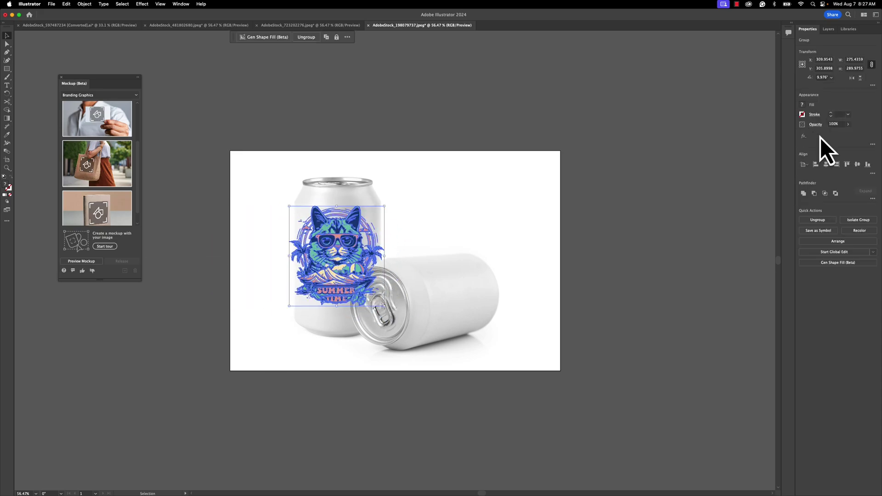
pyautogui.click(815, 125)
pyautogui.click(763, 137)
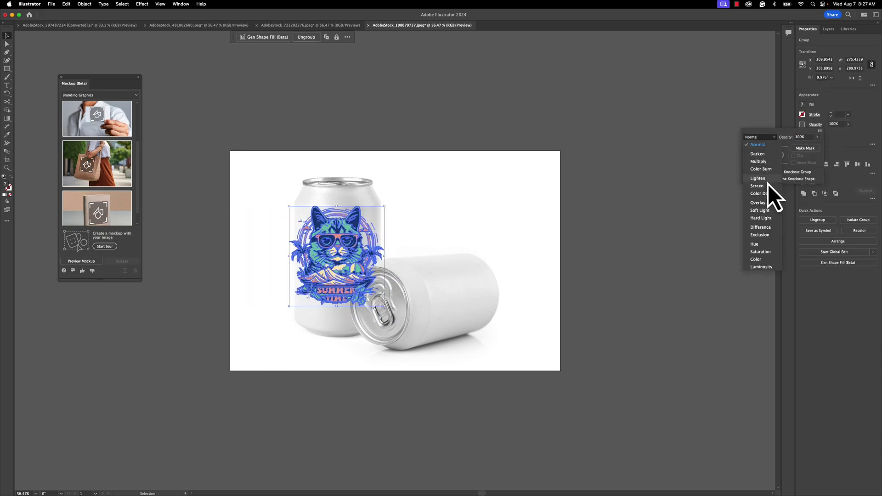
pyautogui.click(759, 162)
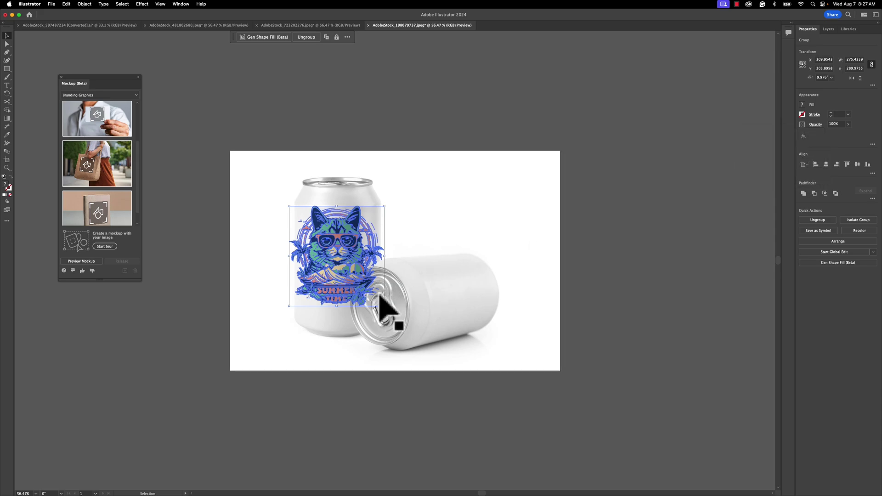
pyautogui.click(815, 125)
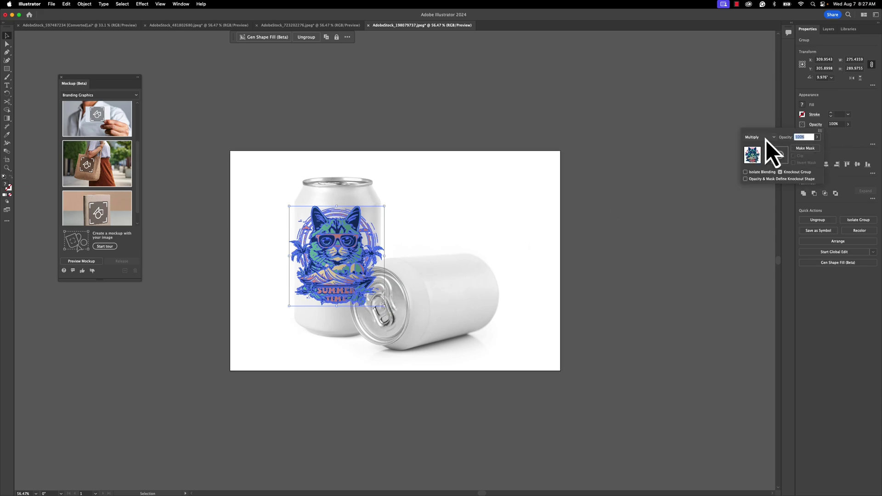
pyautogui.click(761, 138)
pyautogui.click(758, 143)
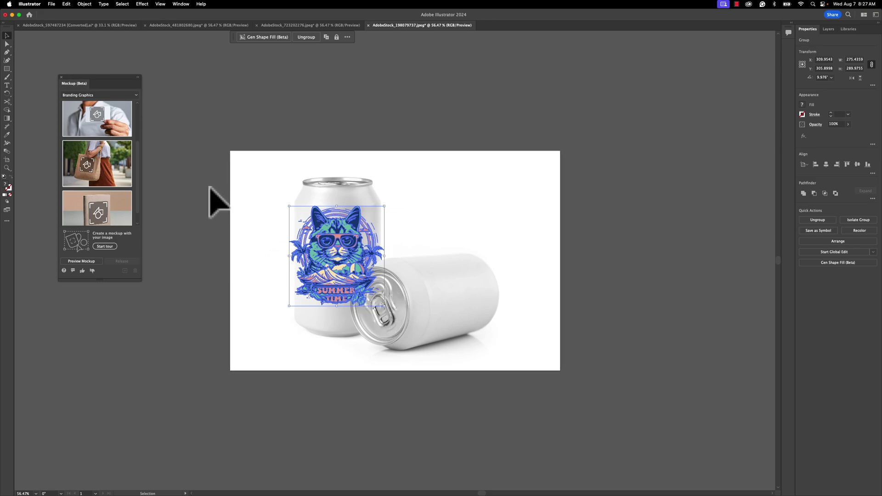
# Select the soda can photo with the cat group and make them a mockup wrapping the standing can.
pyautogui.click(241, 257)
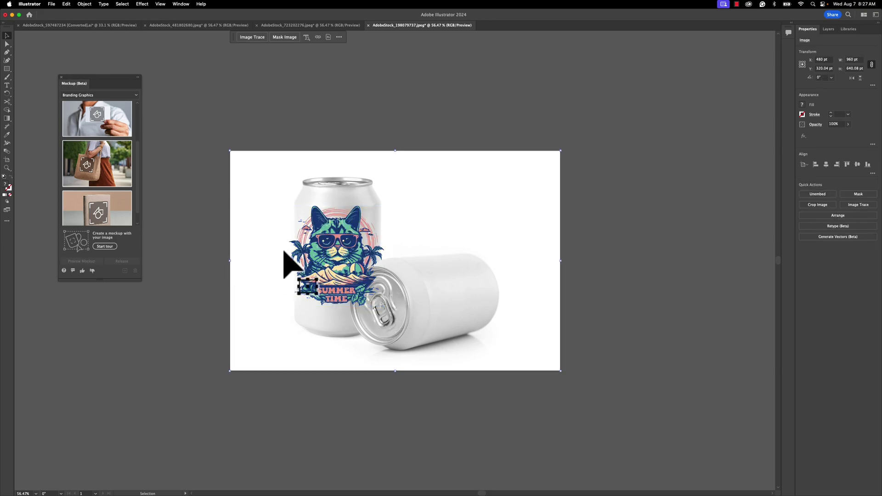
pyautogui.click(337, 252)
pyautogui.click(235, 244)
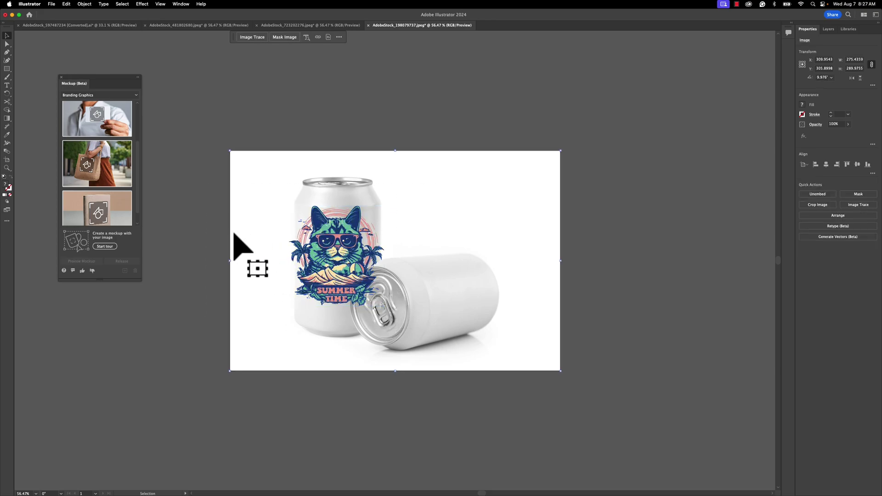
pyautogui.keyDown('shift'); pyautogui.click(317, 235); pyautogui.keyUp('shift')
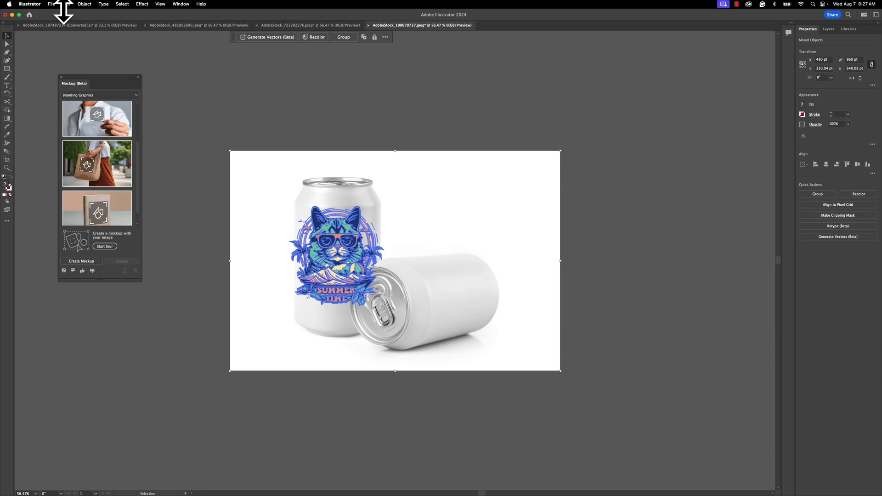
pyautogui.click(87, 6)
pyautogui.click(87, 5)
pyautogui.click(78, 261)
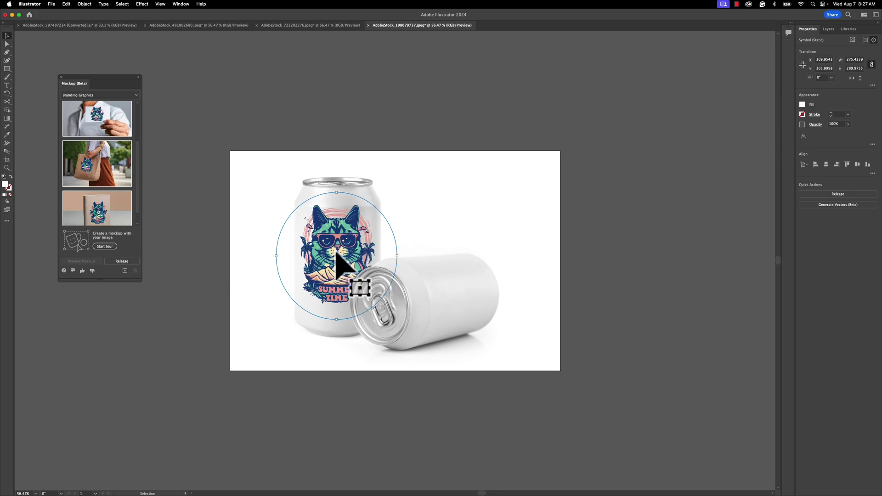
# Try the cat artwork on the lying can, then rotate it upright and lower it onto the standing can.
pyautogui.moveTo(336, 253); pyautogui.dragTo(458, 280)
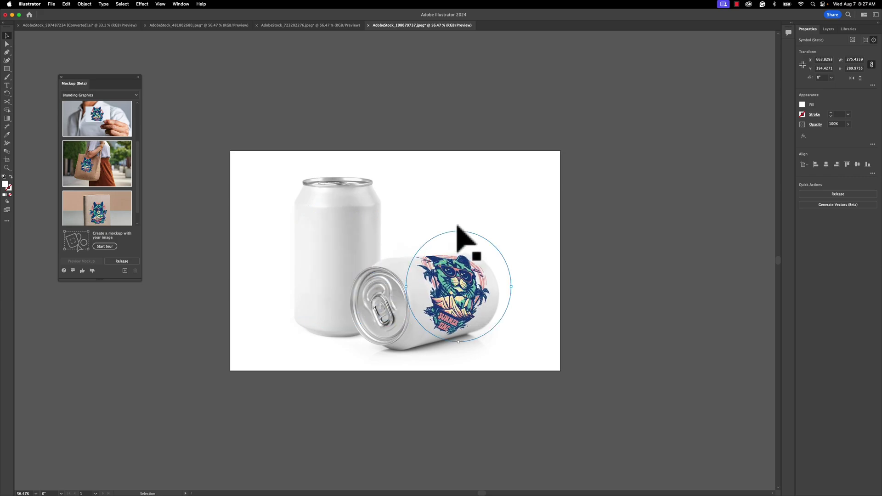
pyautogui.moveTo(458, 228)
pyautogui.mouseDown()
pyautogui.moveTo(401, 247)
pyautogui.moveTo(420, 256)
pyautogui.moveTo(428, 297)
pyautogui.moveTo(451, 228)
pyautogui.moveTo(445, 237)
pyautogui.mouseUp()
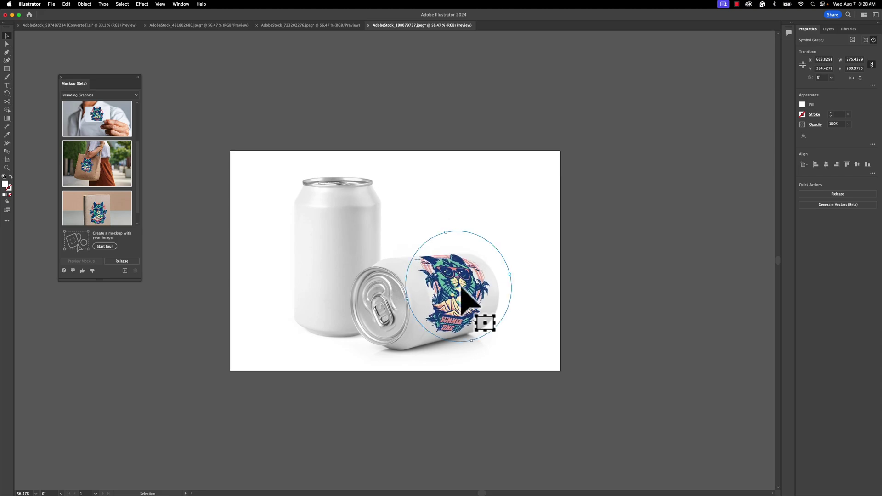
pyautogui.moveTo(461, 289); pyautogui.dragTo(341, 264)
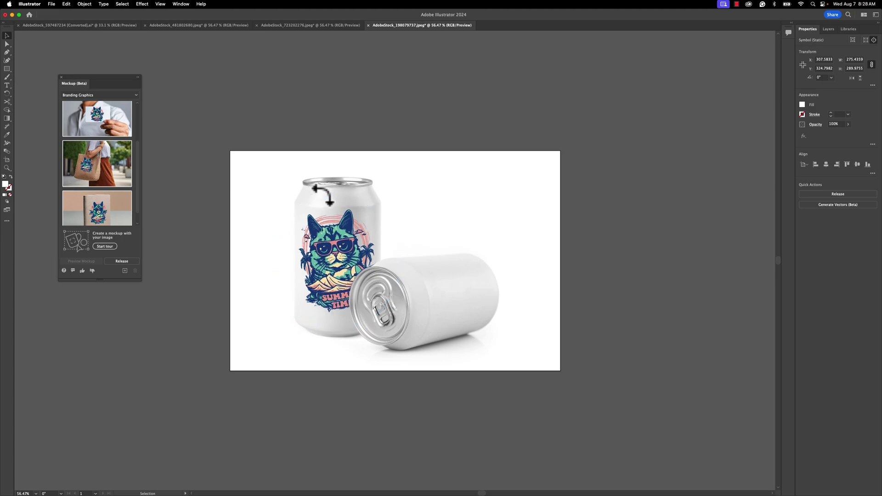
pyautogui.moveTo(321, 195); pyautogui.dragTo(326, 196)
pyautogui.moveTo(341, 263)
pyautogui.mouseDown()
pyautogui.moveTo(335, 258)
pyautogui.moveTo(362, 268)
pyautogui.moveTo(343, 277)
pyautogui.moveTo(341, 261)
pyautogui.mouseUp()
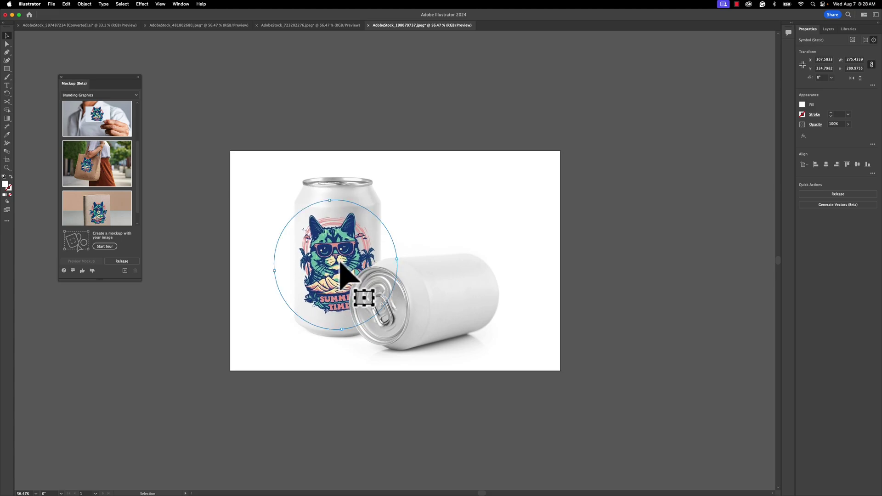
# Set the cat artwork's transparency blend mode to Multiply at 100% opacity.
pyautogui.click(821, 126)
pyautogui.click(770, 138)
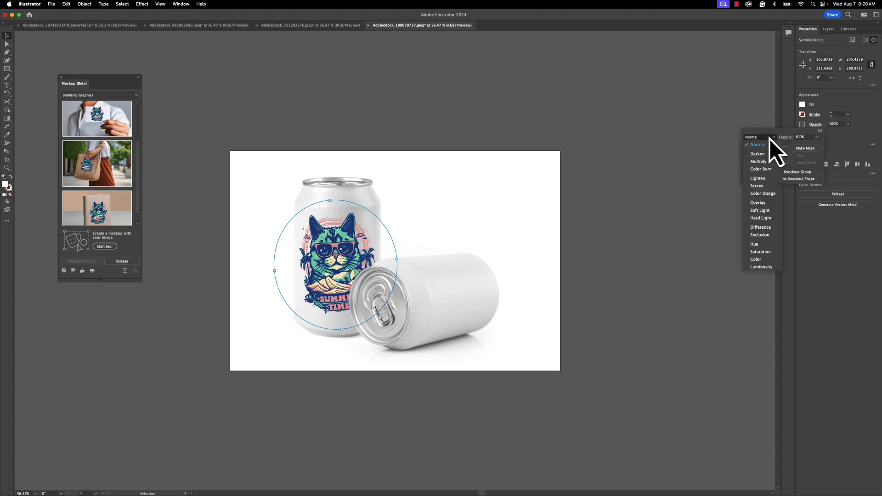
pyautogui.click(767, 166)
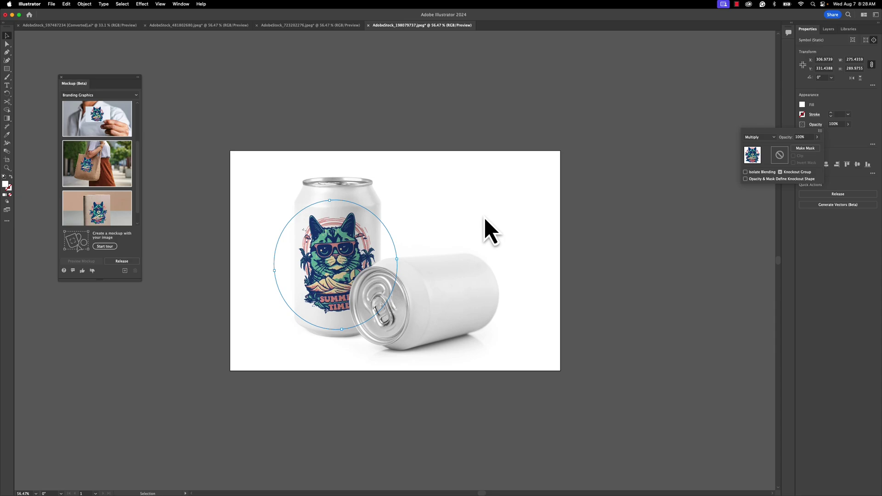
pyautogui.moveTo(81, 133)
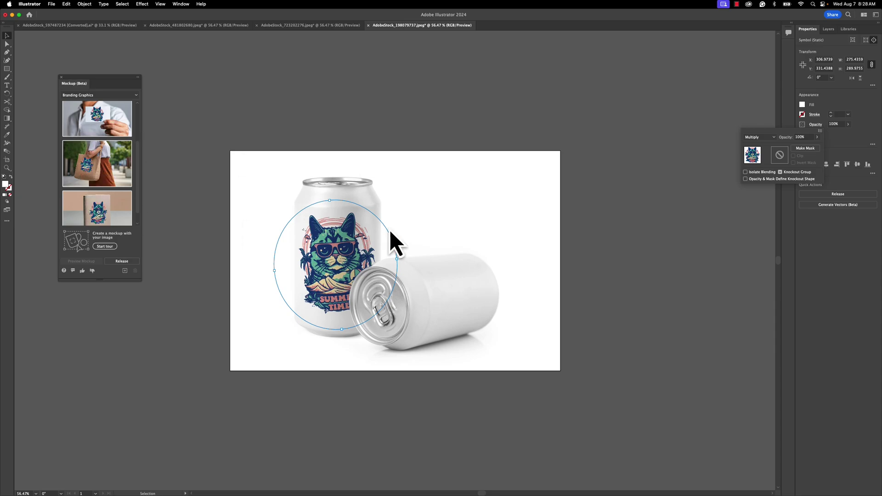